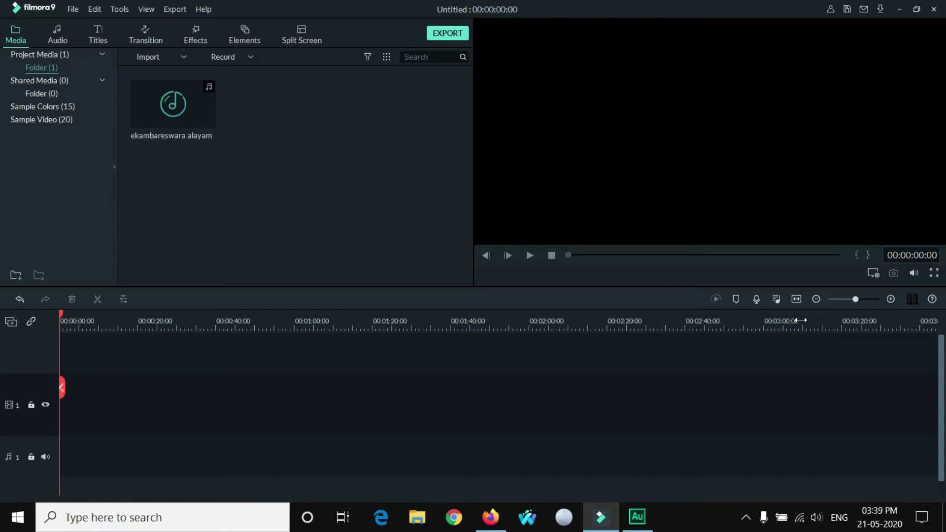
# Check the channel modes offered in the Audio Mixer, keep Stereo and close the mixer.
pyautogui.click(778, 298)
pyautogui.moveTo(420, 60); pyautogui.dragTo(397, 48)
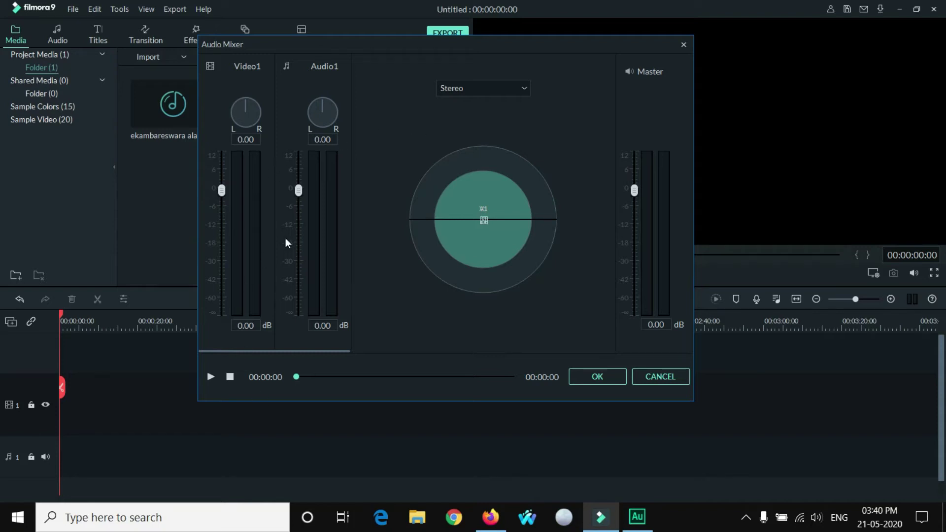
pyautogui.click(524, 87)
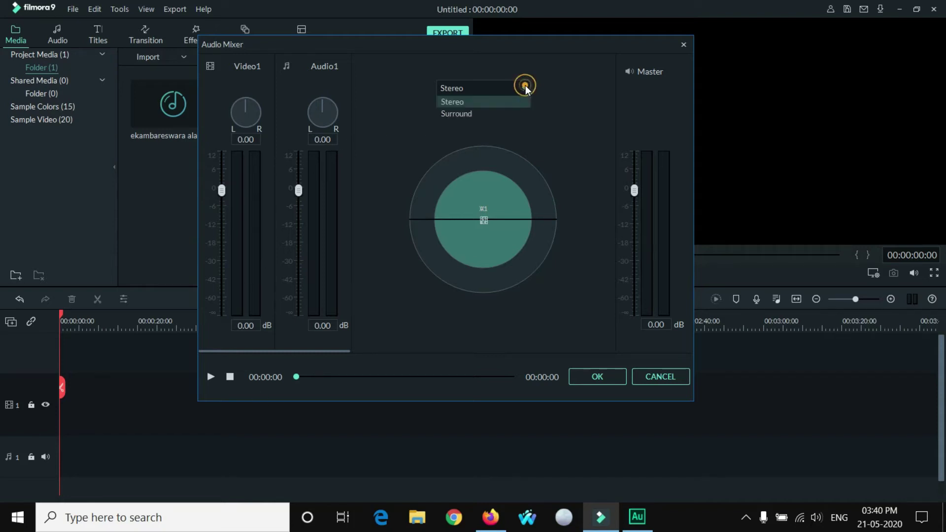
pyautogui.click(473, 101)
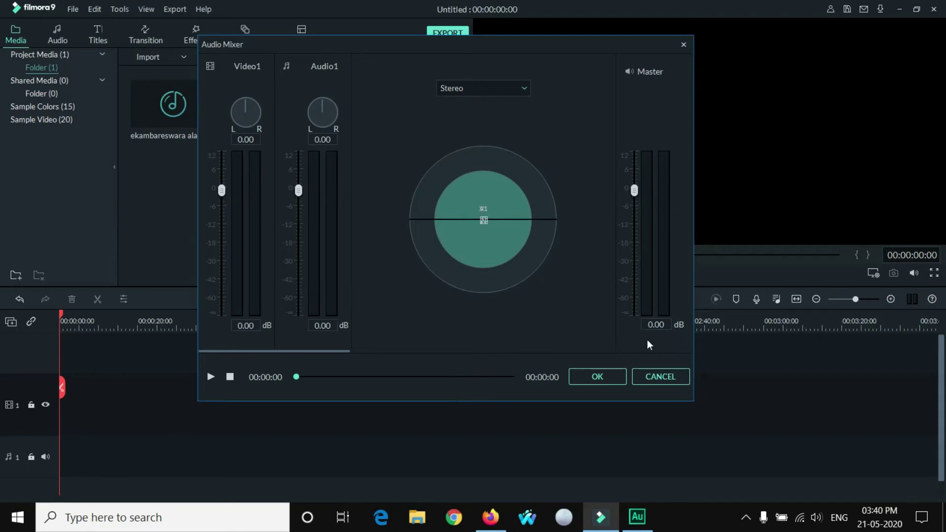
pyautogui.click(601, 376)
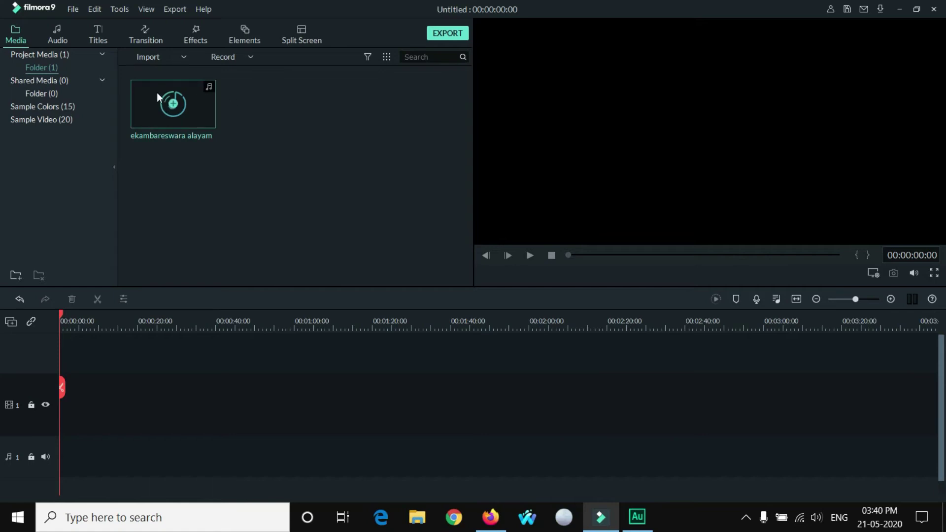
# Place the ekambareswara alayam clip at the start of audio track 1 and raise its volume to 12 dB.
pyautogui.moveTo(157, 93); pyautogui.dragTo(49, 453)
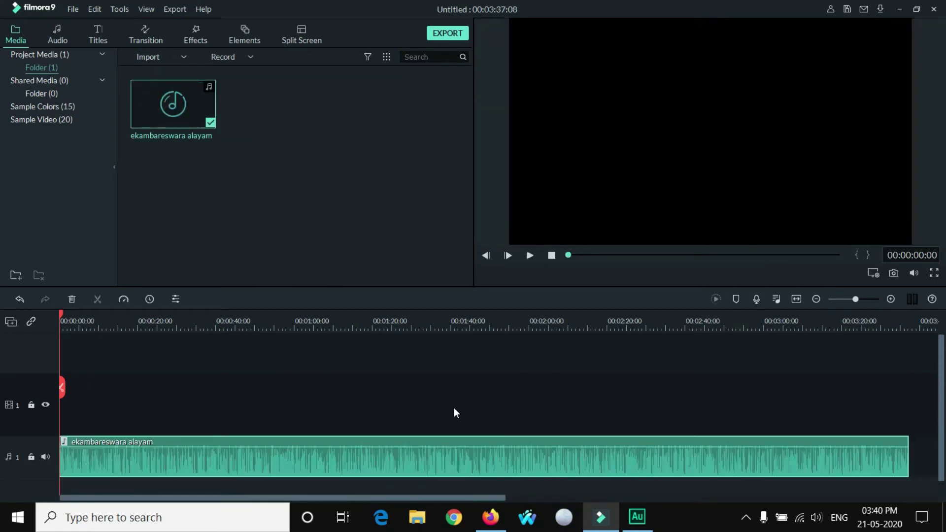
pyautogui.moveTo(437, 443); pyautogui.dragTo(436, 438)
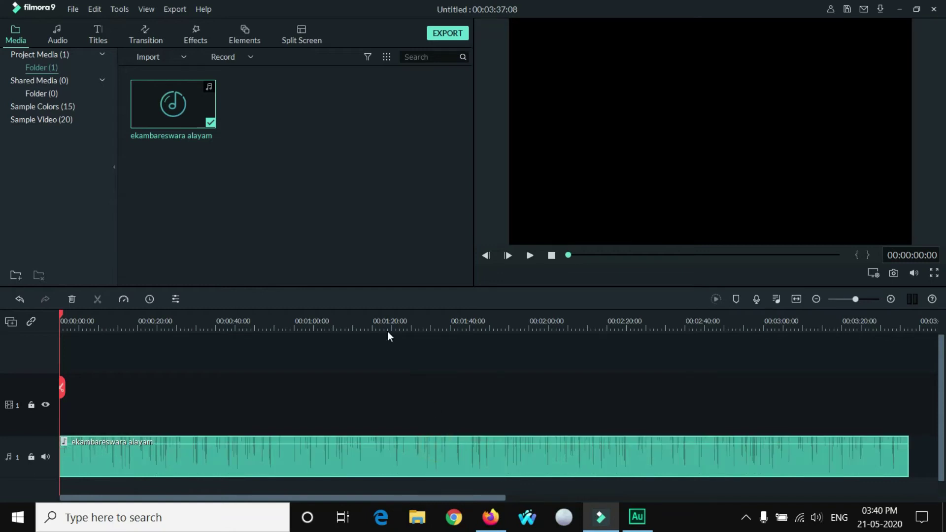
# Examine the audio clip's volume, fade, pitch and denoise settings and its equalizer presets, keeping the Default equalizer.
pyautogui.doubleClick(254, 456)
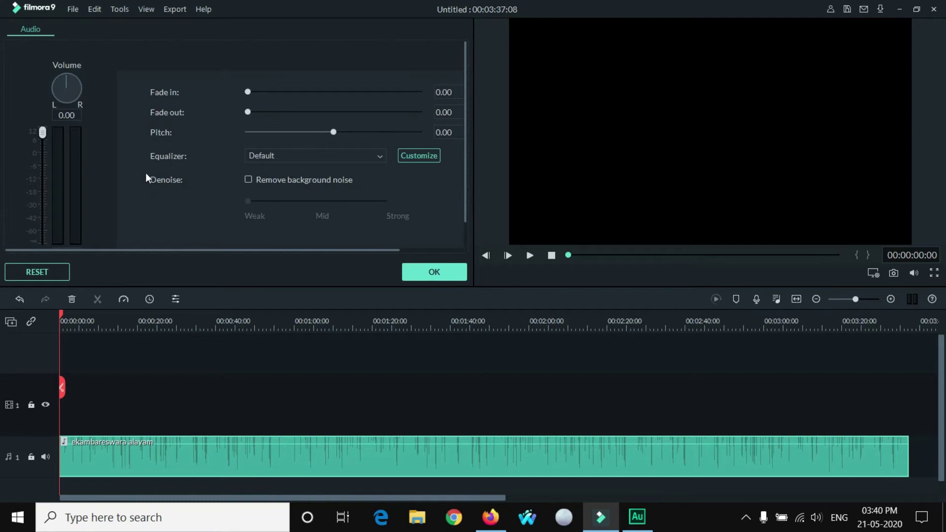
pyautogui.scroll(-1, 103, 155)
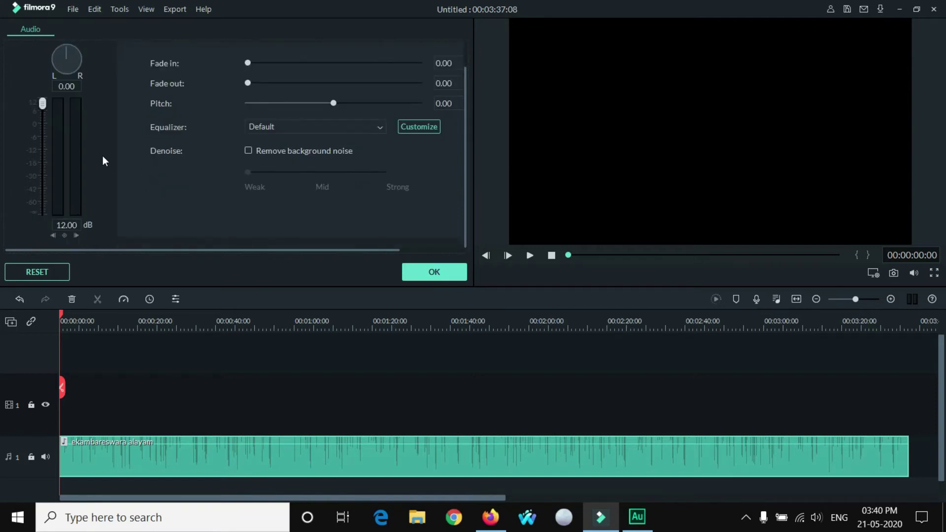
pyautogui.scroll(1, 102, 155)
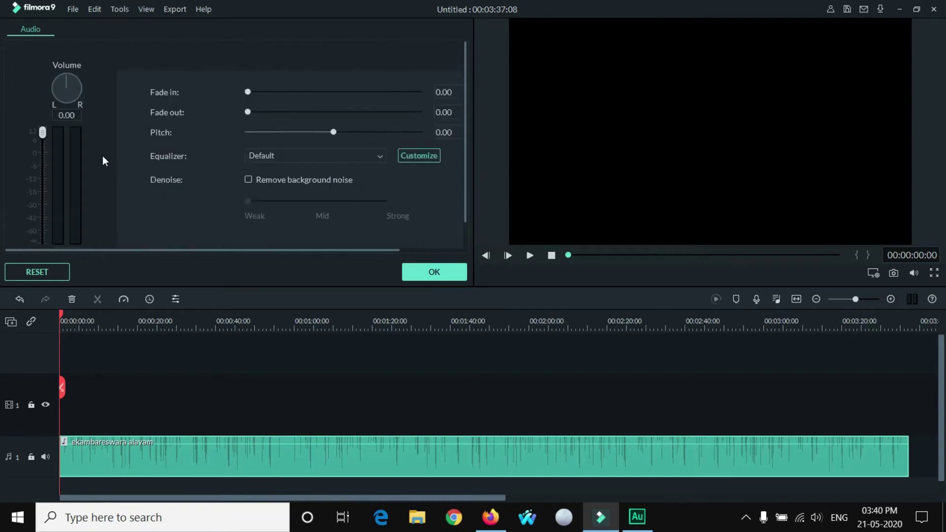
pyautogui.scroll(-1, 103, 156)
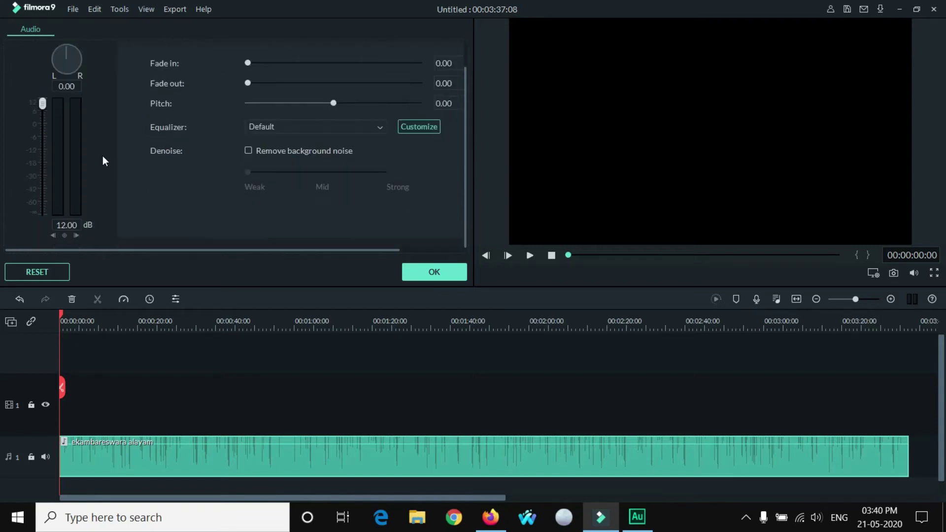
pyautogui.click(374, 128)
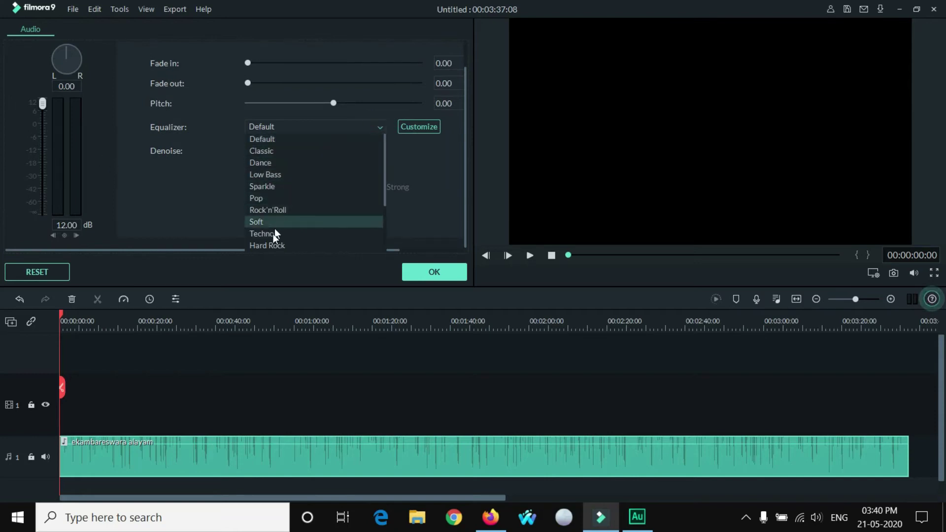
pyautogui.scroll(-2, 308, 187)
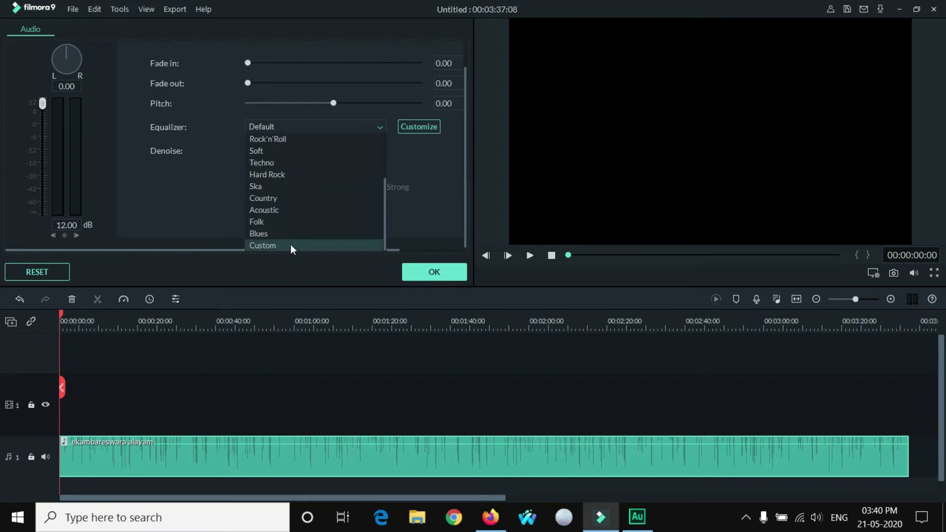
pyautogui.scroll(2, 290, 212)
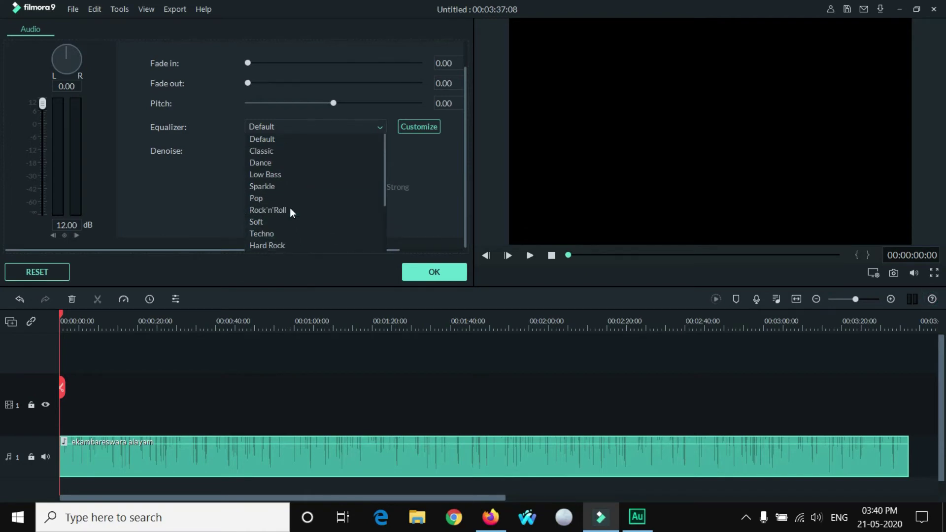
pyautogui.click(383, 126)
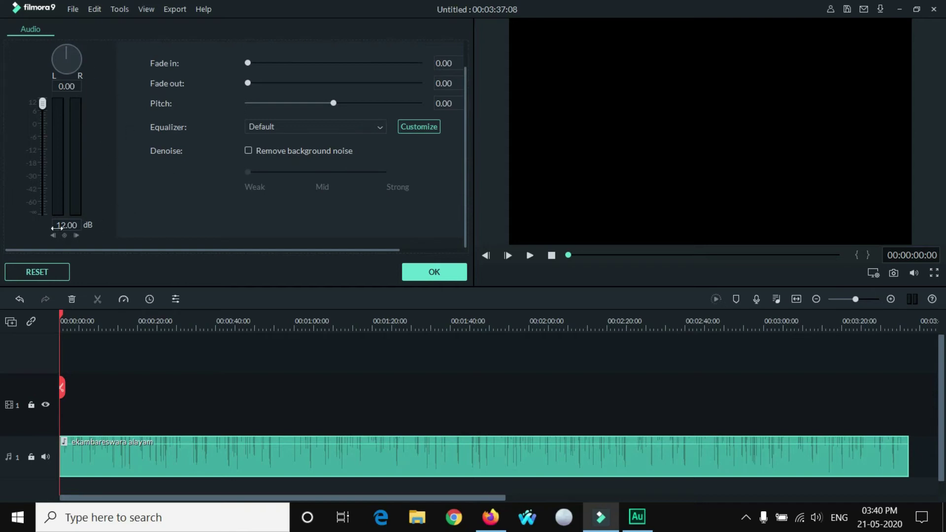
pyautogui.click(436, 270)
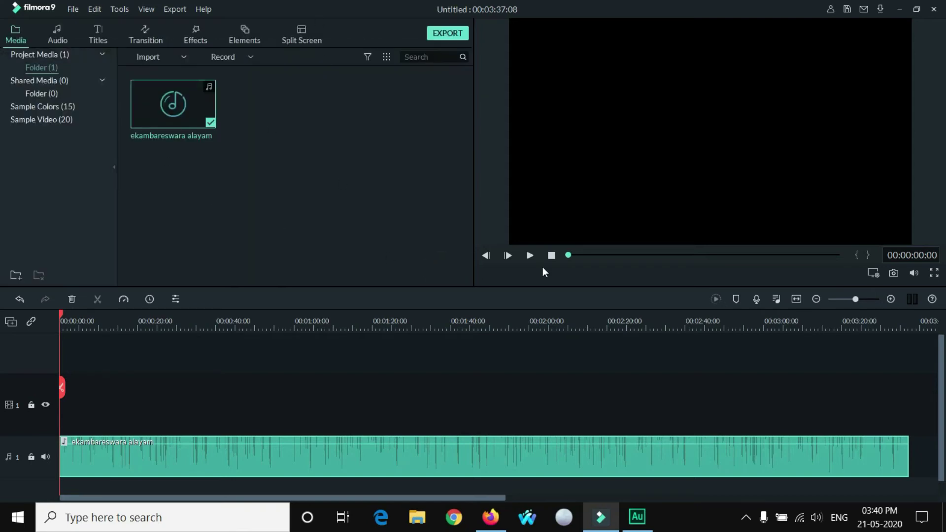
# Open the Audio Mixer and pan both Video1 and Audio1 fully to the right at 100.
pyautogui.click(777, 299)
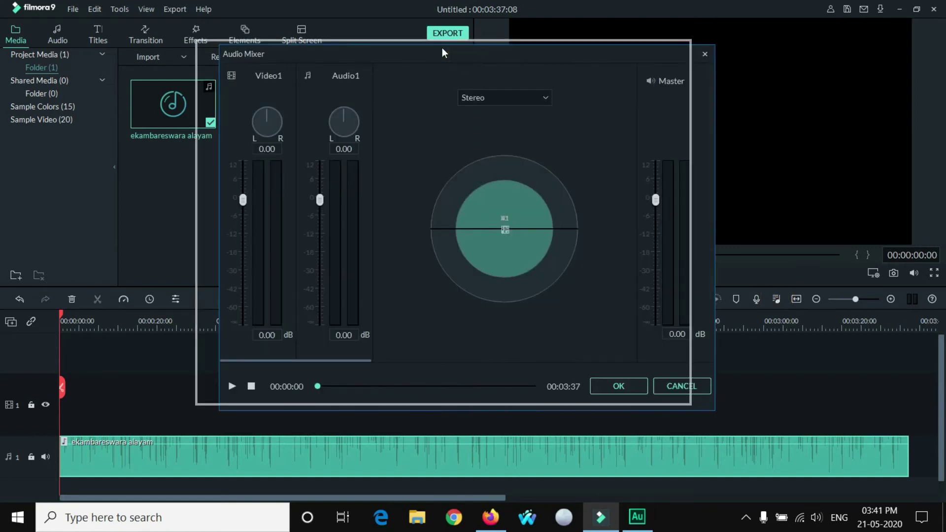
pyautogui.moveTo(465, 54); pyautogui.dragTo(442, 49)
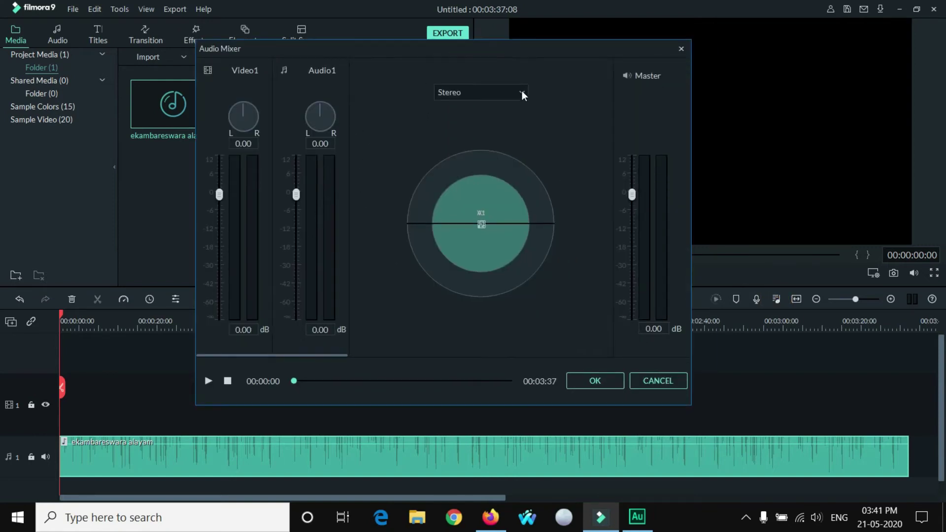
pyautogui.moveTo(481, 225); pyautogui.dragTo(563, 232)
pyautogui.moveTo(484, 226); pyautogui.dragTo(560, 234)
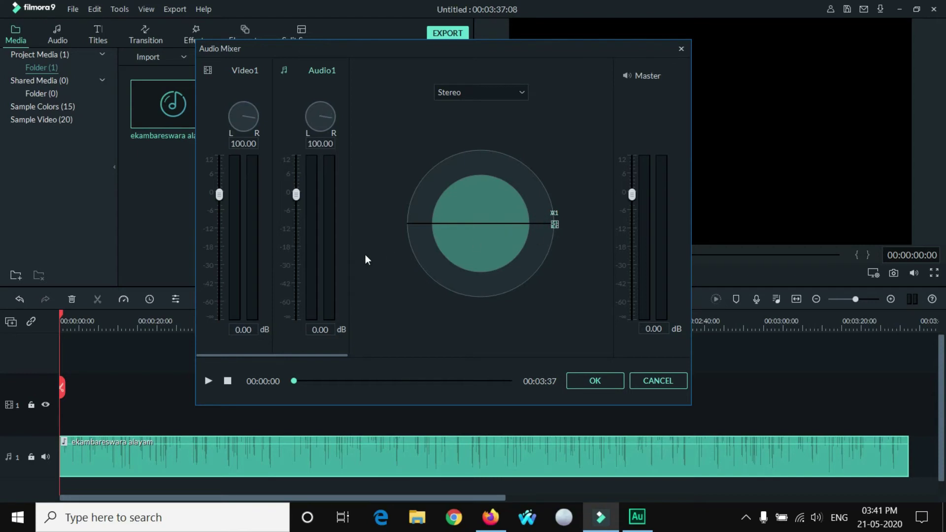
# Play the mix while swinging Video1's pan between the two extremes, ending fully left at -100.
pyautogui.click(208, 381)
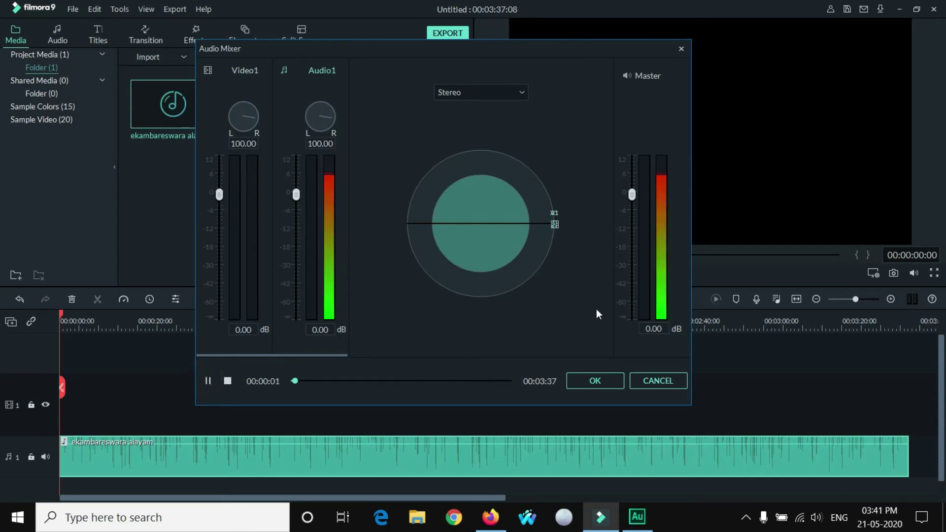
pyautogui.moveTo(555, 223); pyautogui.dragTo(415, 232)
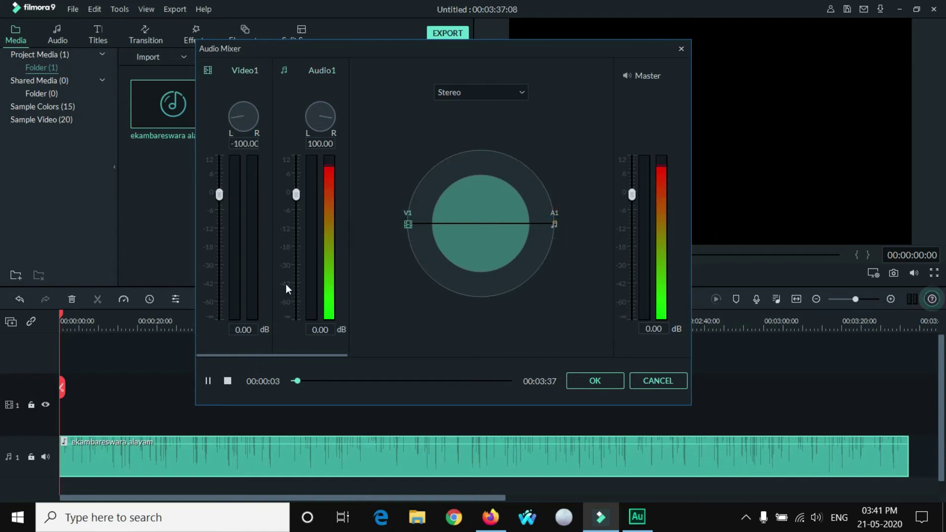
pyautogui.moveTo(555, 225)
pyautogui.mouseDown()
pyautogui.moveTo(406, 235)
pyautogui.moveTo(586, 235)
pyautogui.moveTo(513, 239)
pyautogui.moveTo(515, 226)
pyautogui.moveTo(557, 228)
pyautogui.mouseUp()
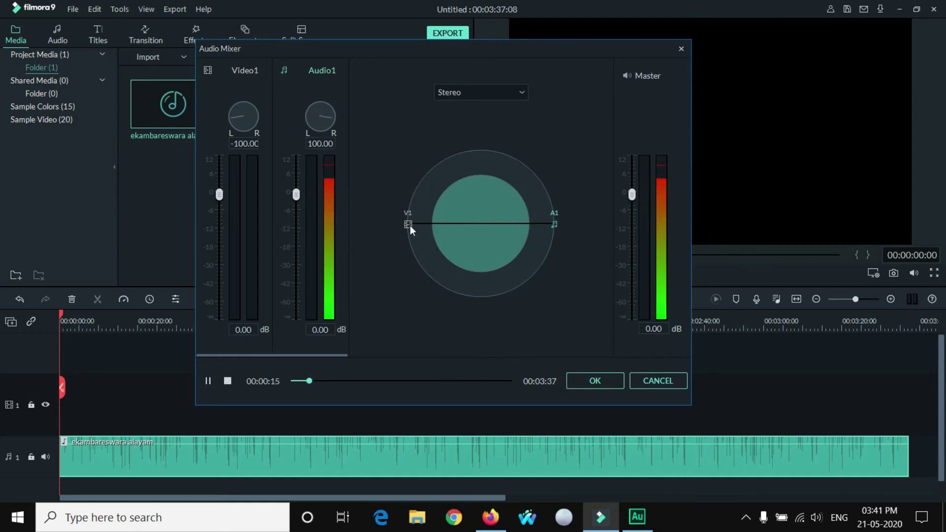
pyautogui.moveTo(410, 230); pyautogui.dragTo(575, 232)
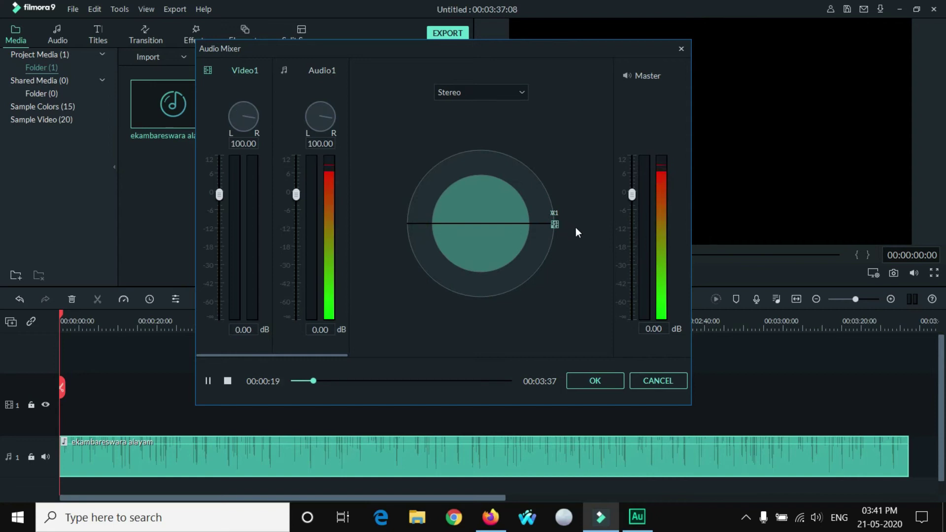
pyautogui.press('space')
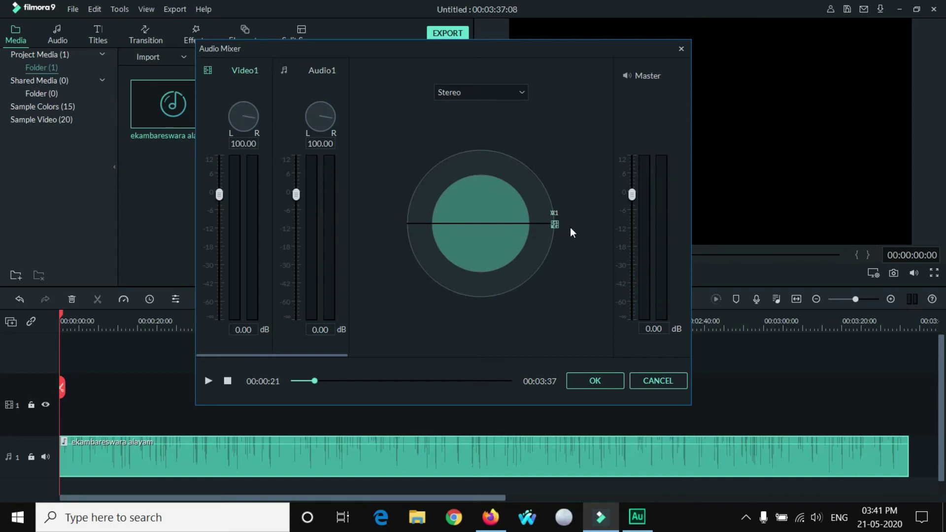
pyautogui.moveTo(555, 226); pyautogui.dragTo(411, 228)
pyautogui.press('space')
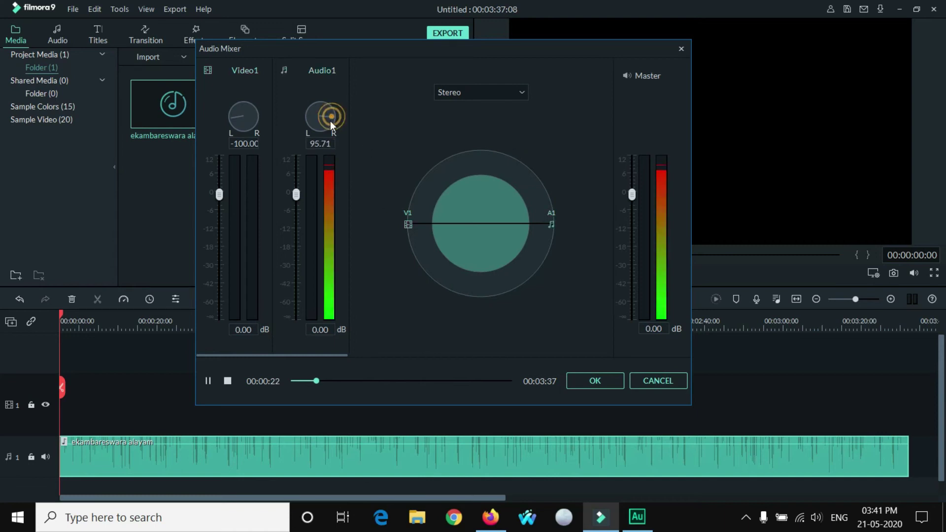
# Bring Audio1's pan back from the right to the centre at 0.00 during playback, and pause the mix.
pyautogui.moveTo(330, 120)
pyautogui.mouseDown()
pyautogui.moveTo(313, 110)
pyautogui.moveTo(302, 133)
pyautogui.moveTo(316, 107)
pyautogui.moveTo(323, 110)
pyautogui.mouseUp()
pyautogui.click(321, 329)
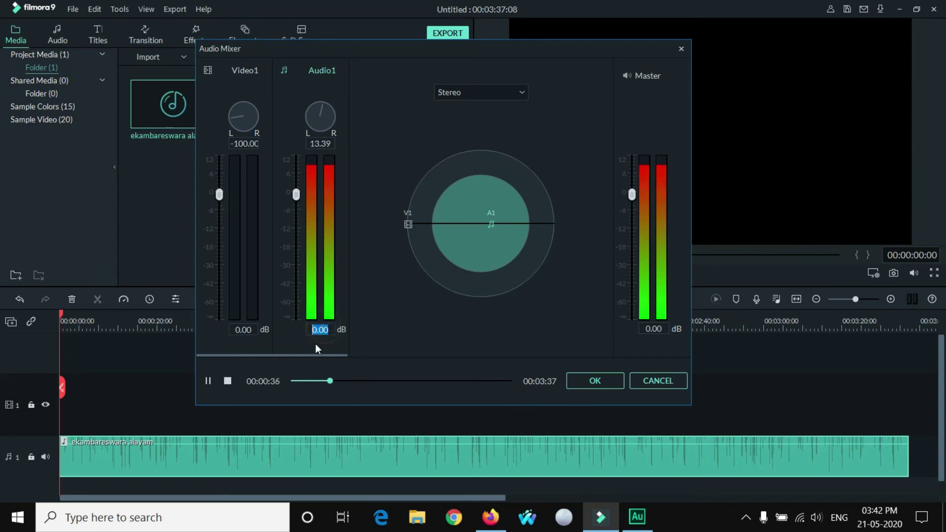
pyautogui.click(322, 108)
pyautogui.doubleClick(322, 109)
pyautogui.click(349, 133)
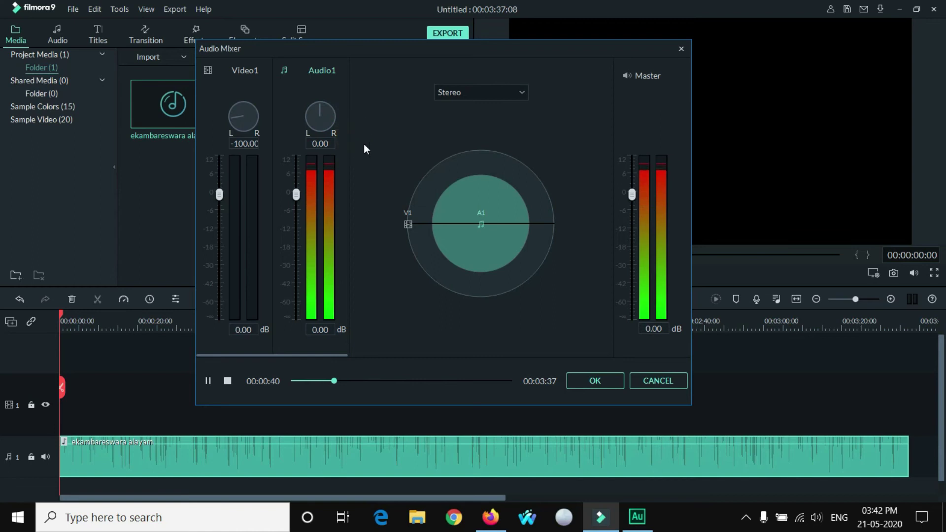
pyautogui.press('space')
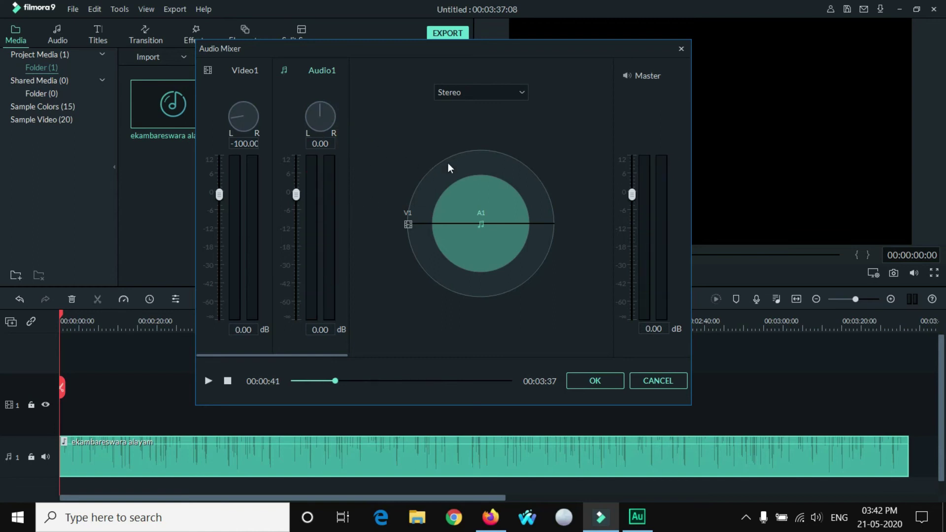
# Raise Audio1's level to 12 dB and lower the Master level to -3.73 dB while previewing the mix.
pyautogui.press('space')
pyautogui.moveTo(301, 195); pyautogui.dragTo(298, 158)
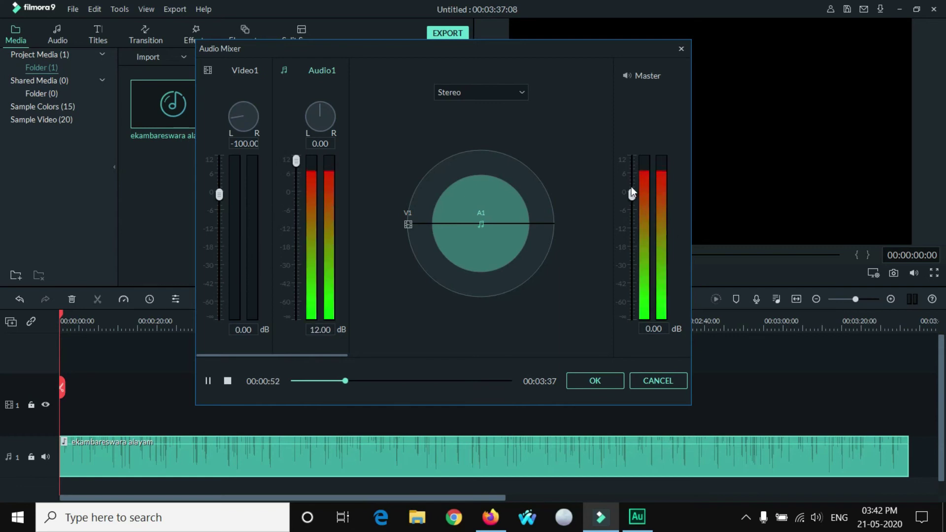
pyautogui.press('space')
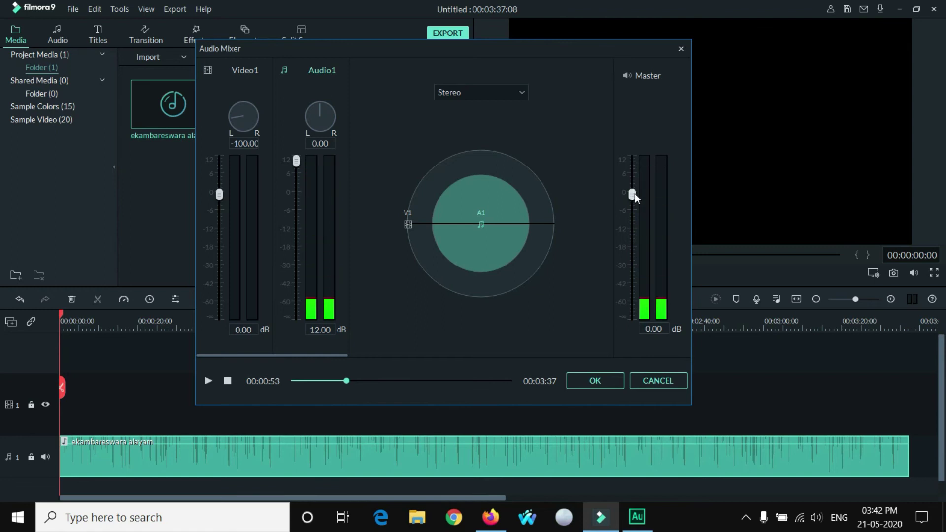
pyautogui.moveTo(633, 192)
pyautogui.mouseDown()
pyautogui.moveTo(633, 157)
pyautogui.moveTo(631, 205)
pyautogui.mouseUp()
pyautogui.press('space')
pyautogui.press('space')
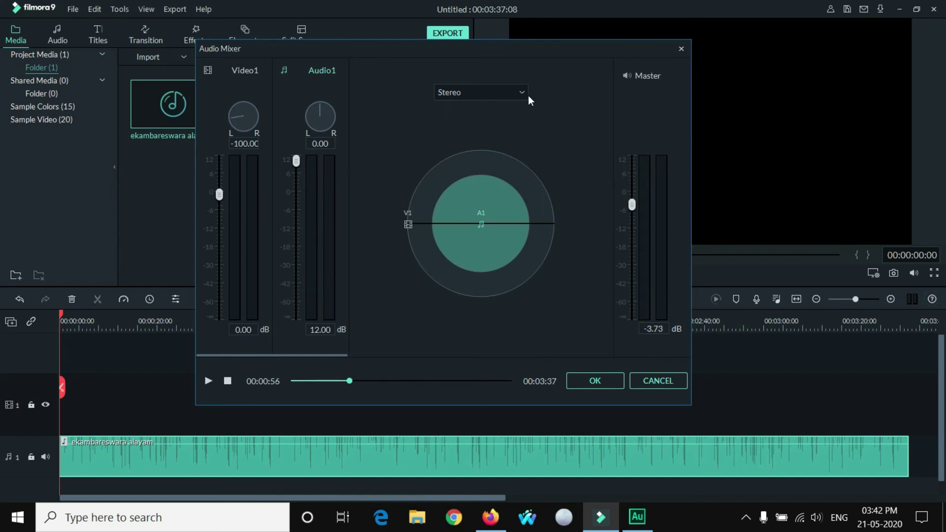
# Switch the mixer to Surround and place the Video1 and Audio1 sources toward the rear right while previewing.
pyautogui.click(523, 94)
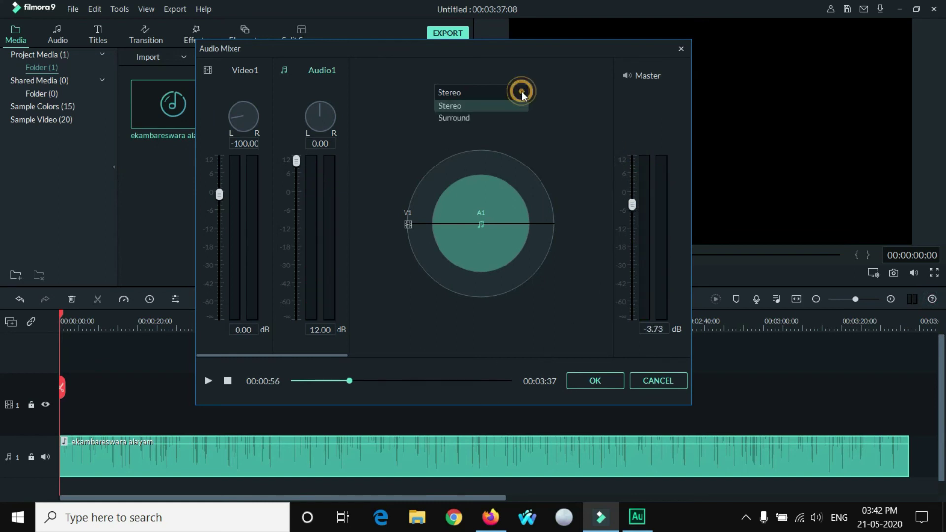
pyautogui.click(460, 120)
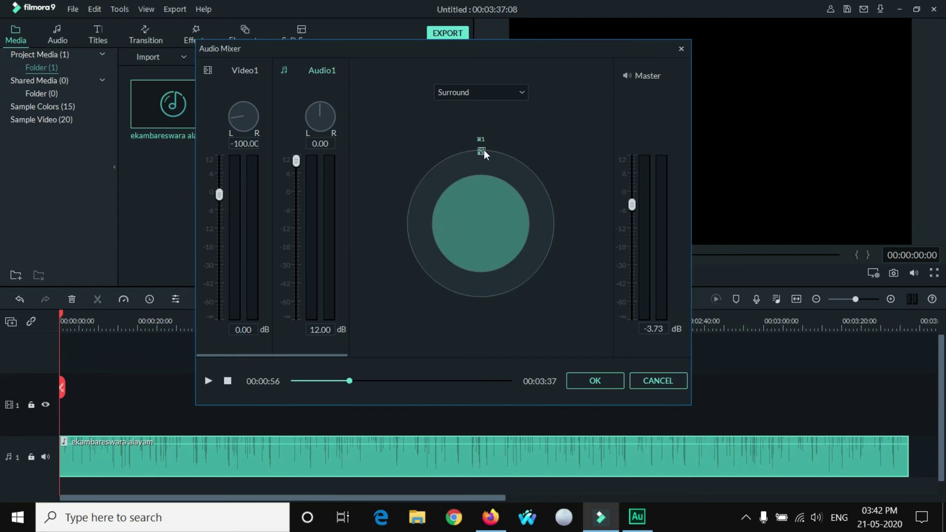
pyautogui.moveTo(481, 150); pyautogui.dragTo(536, 281)
pyautogui.moveTo(484, 153); pyautogui.dragTo(522, 329)
pyautogui.press('space')
pyautogui.moveTo(507, 294); pyautogui.dragTo(531, 331)
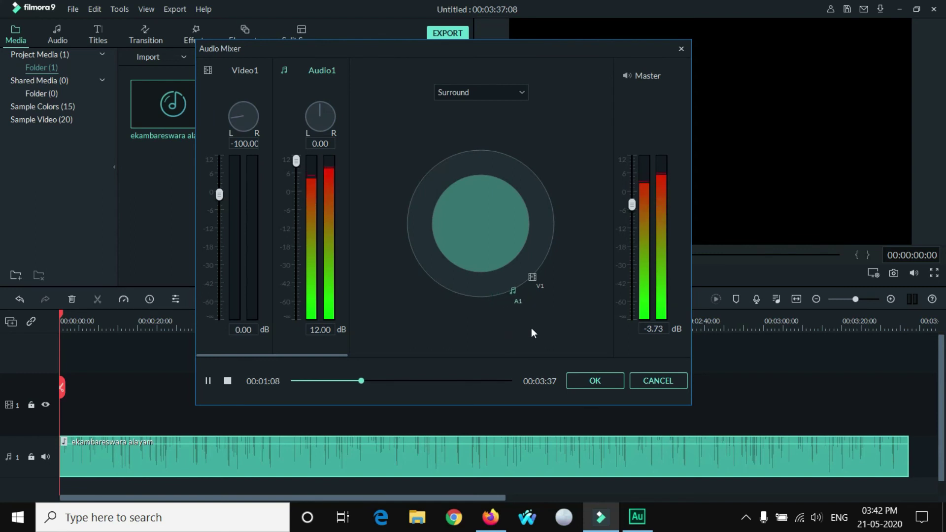
pyautogui.press('space')
# Move the Audio1 source along the rear of the surround circle and back toward the right, and discard the mixer changes.
pyautogui.moveTo(530, 327); pyautogui.dragTo(448, 320)
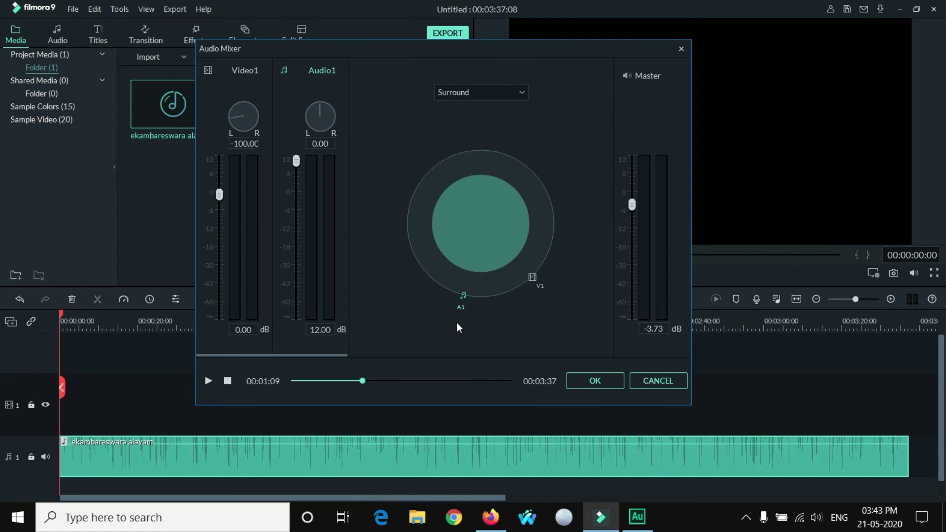
pyautogui.moveTo(456, 322); pyautogui.dragTo(507, 327)
pyautogui.moveTo(474, 298); pyautogui.dragTo(518, 294)
pyautogui.moveTo(468, 47); pyautogui.dragTo(473, 37)
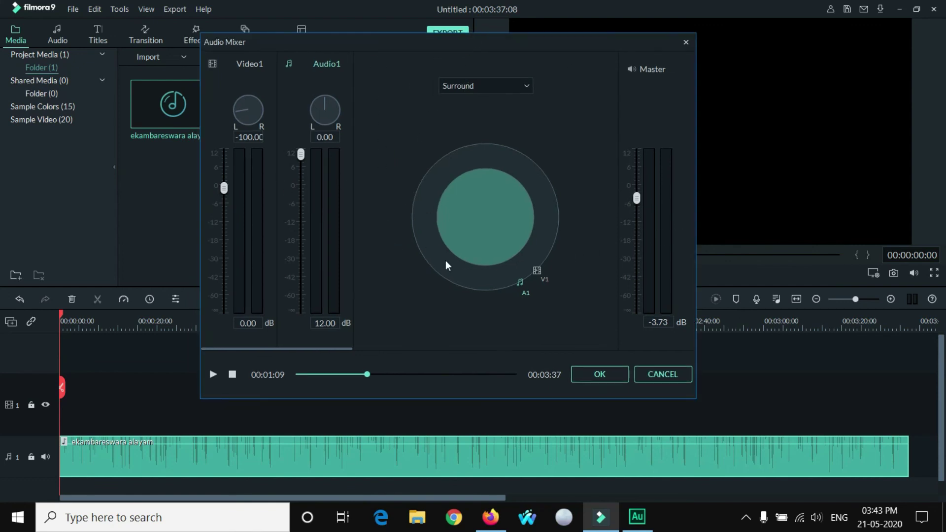
pyautogui.click(648, 376)
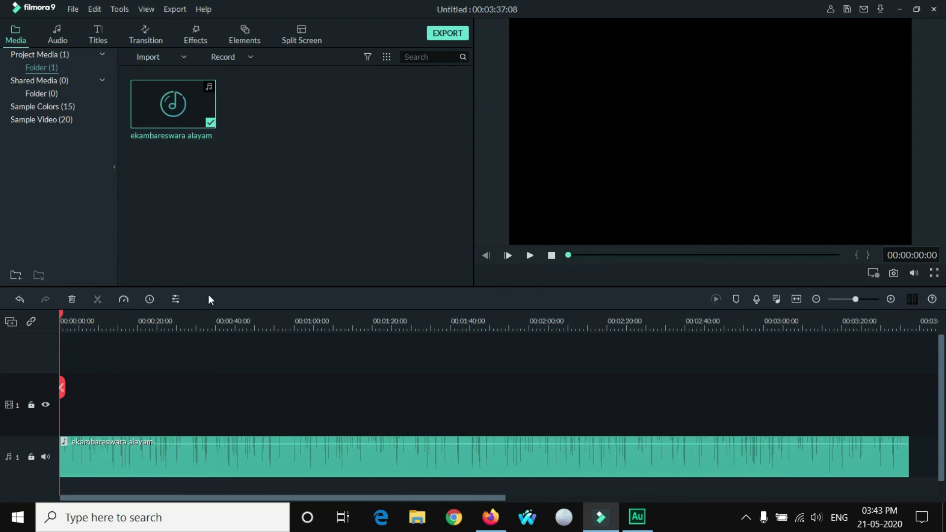
# Review the timeline clip's audio settings once more and close them without changes.
pyautogui.moveTo(209, 443)
pyautogui.doubleClick(303, 448)
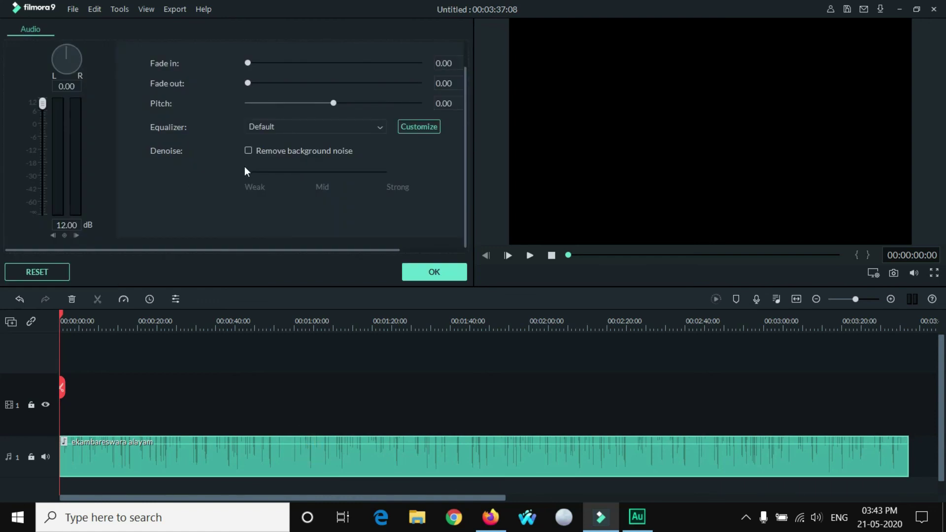
pyautogui.click(422, 270)
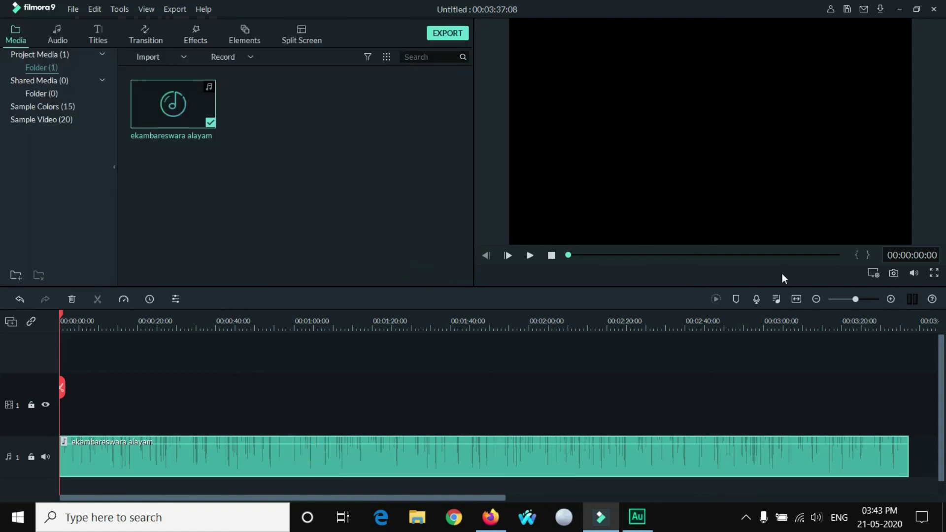
pyautogui.click(189, 441)
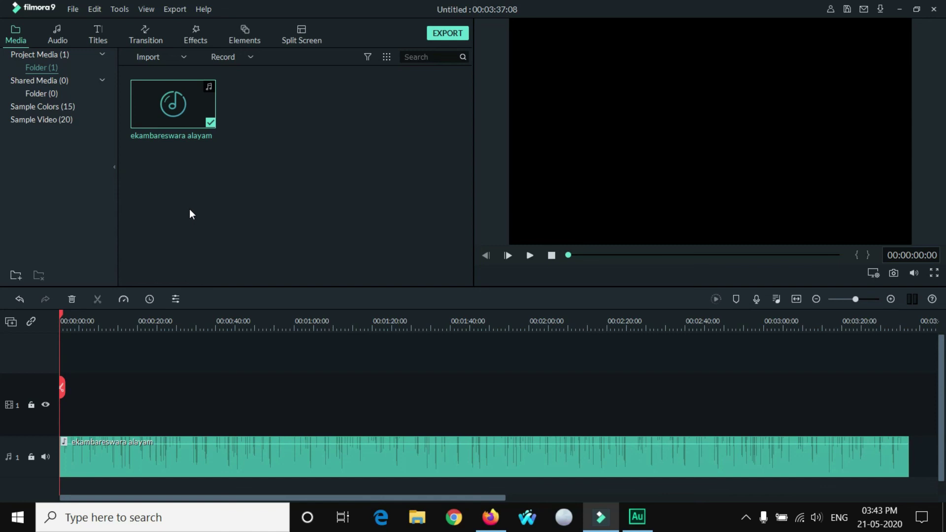
pyautogui.click(143, 448)
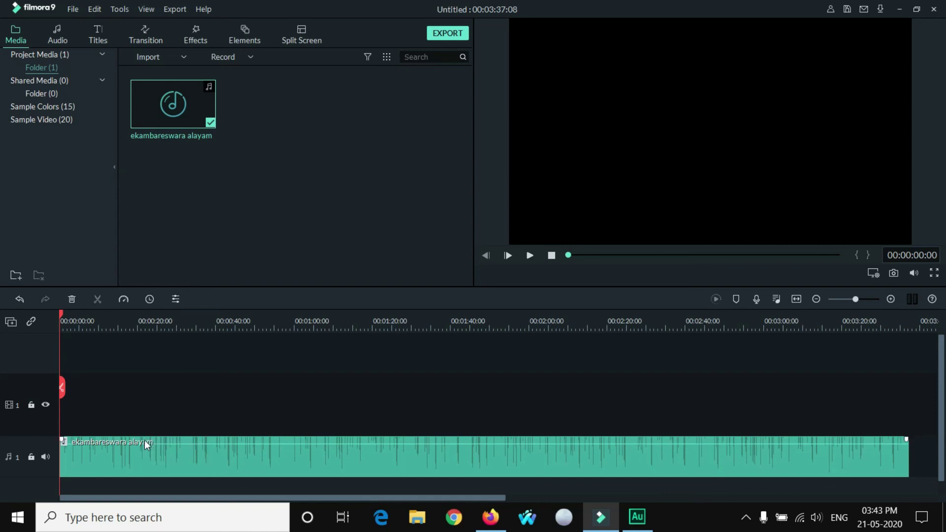